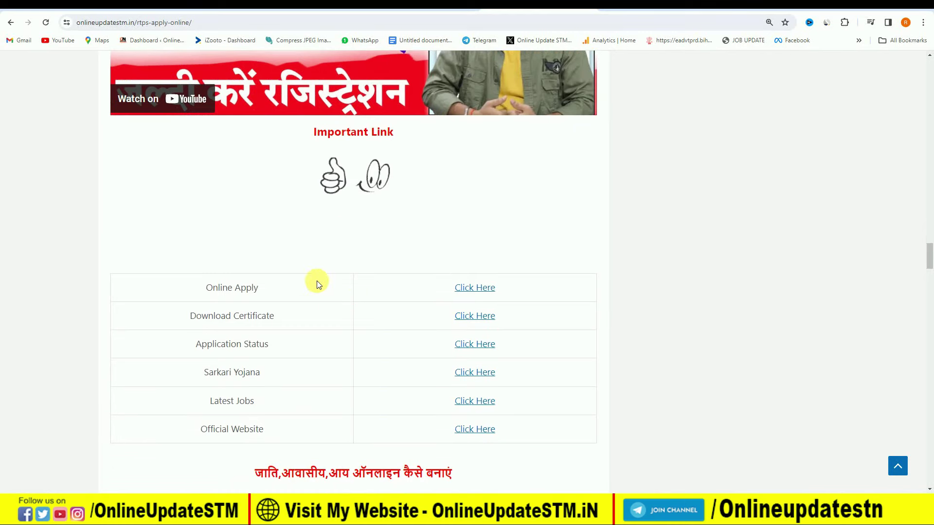
Open the Online Apply link from the Important Link table to reach the RTPS portal
{"action": "left_click_drag", "start_coordinate": [193, 290], "coordinate": [281, 287]}
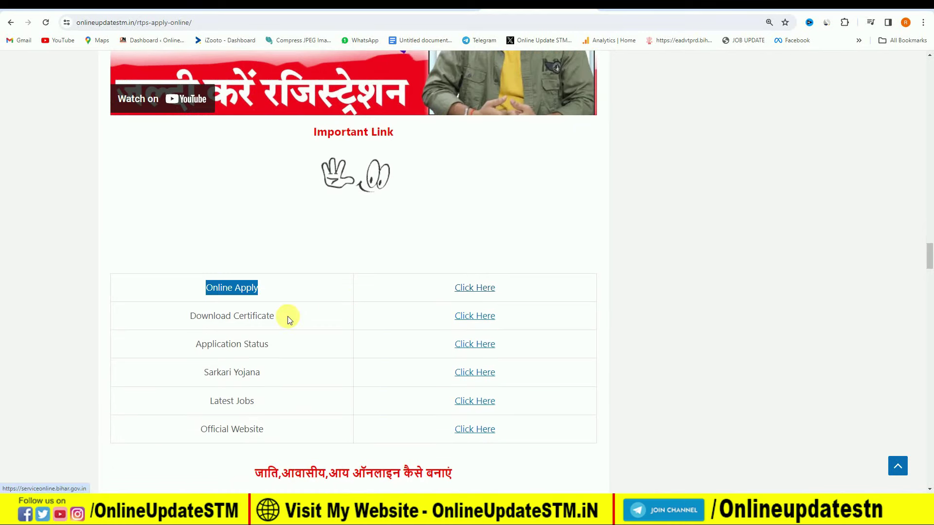
{"action": "left_click_drag", "start_coordinate": [190, 316], "coordinate": [276, 316]}
{"action": "left_click_drag", "start_coordinate": [195, 344], "coordinate": [280, 343]}
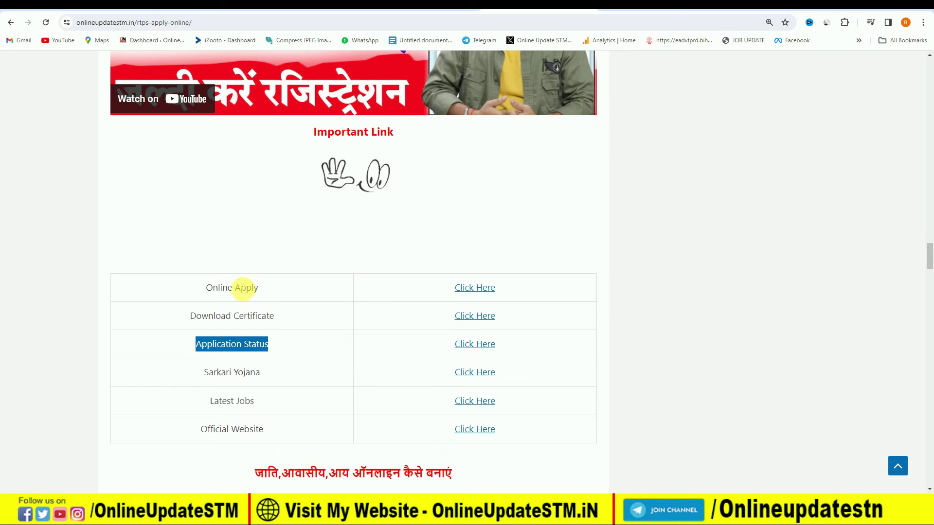
{"action": "left_click", "coordinate": [475, 289]}
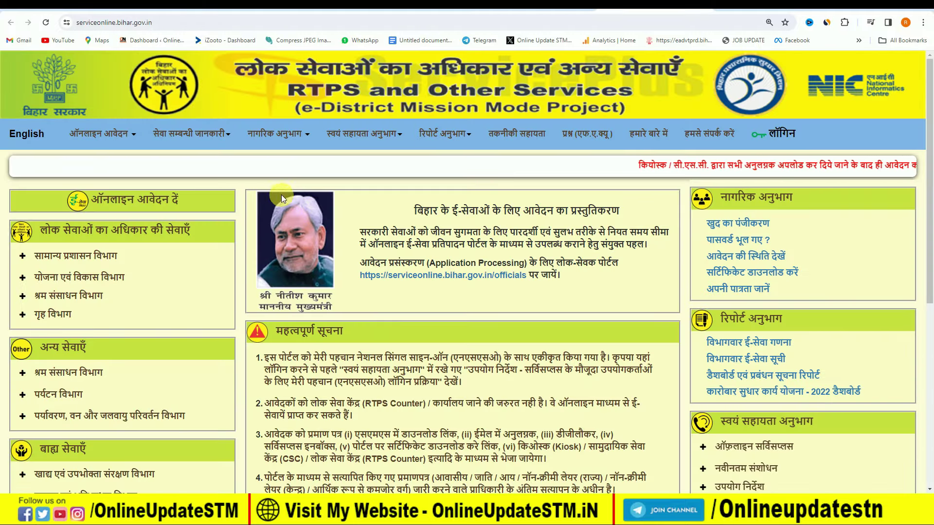
Open the अंचल स्तर पर income certificate form under सामान्य प्रशासन विभाग without logging in, and return to the portal home page
{"action": "left_click_drag", "start_coordinate": [96, 204], "coordinate": [161, 202]}
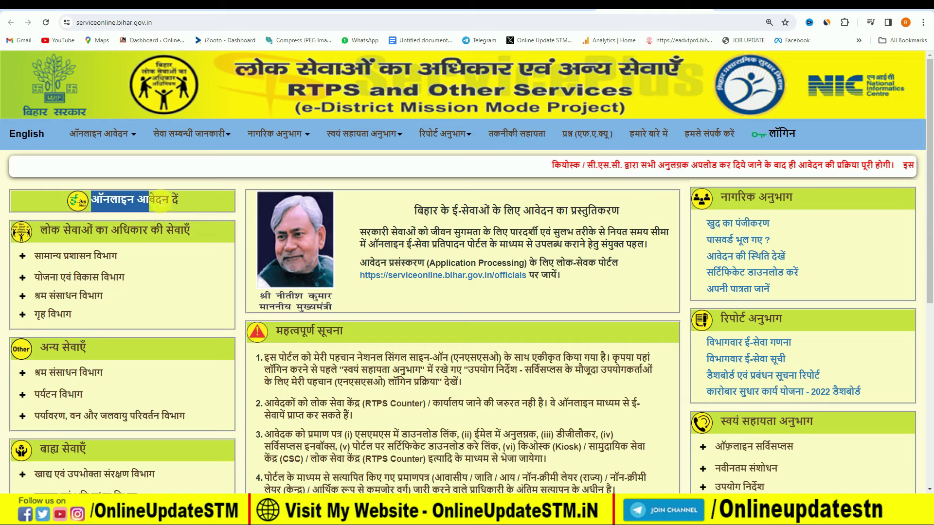
{"action": "left_click", "coordinate": [201, 199]}
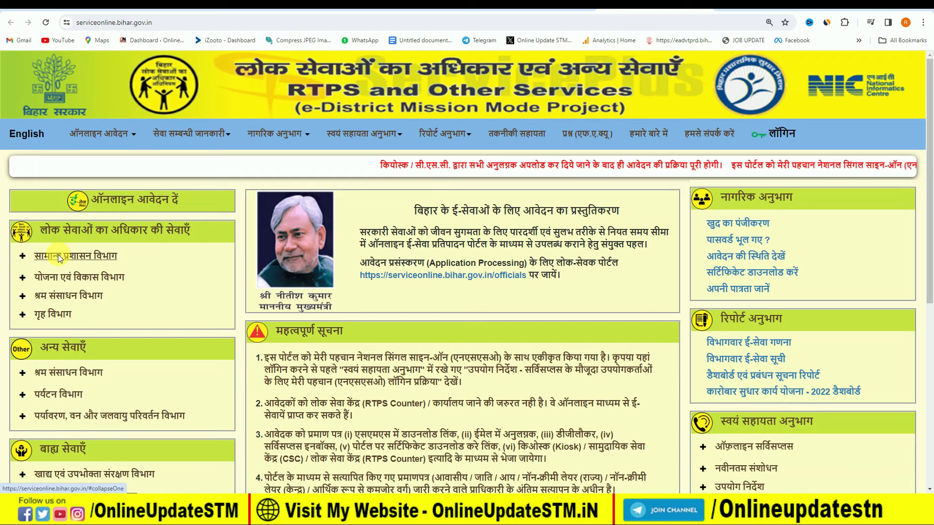
{"action": "left_click", "coordinate": [70, 255]}
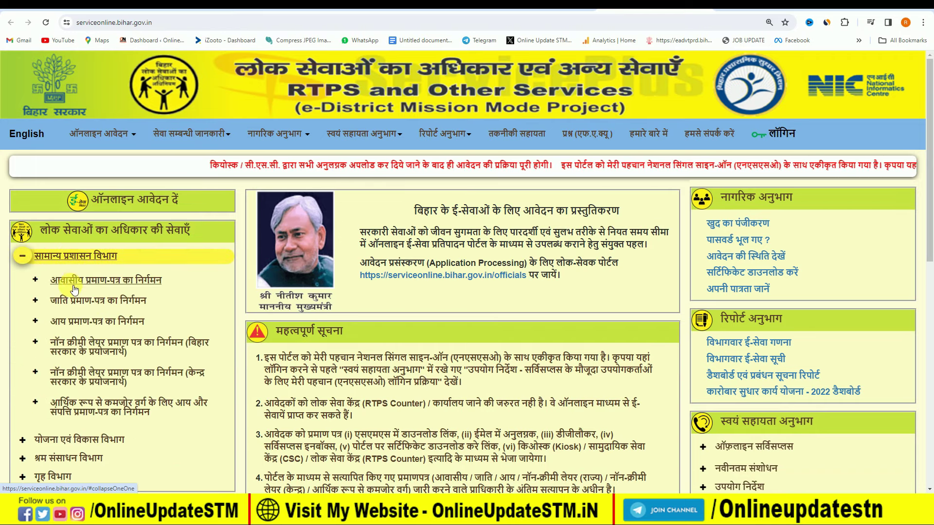
{"action": "left_click", "coordinate": [106, 323]}
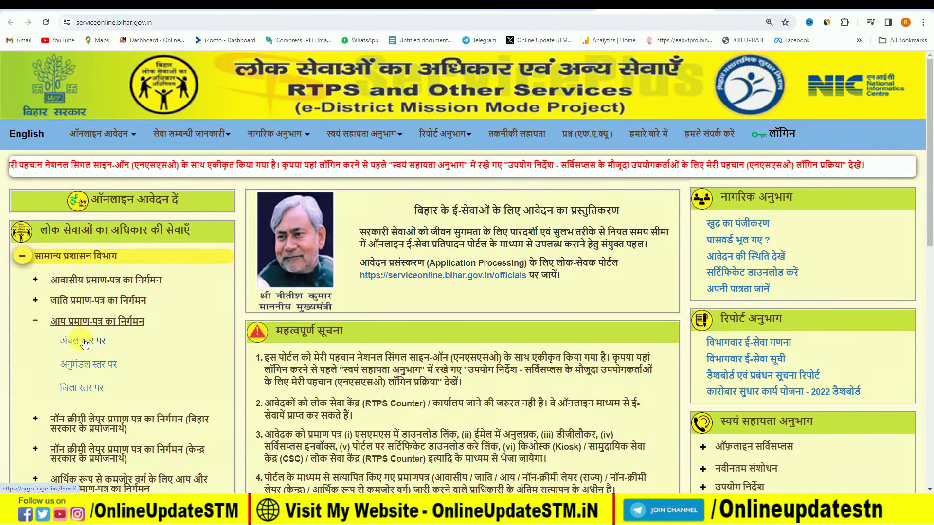
{"action": "left_click", "coordinate": [92, 342]}
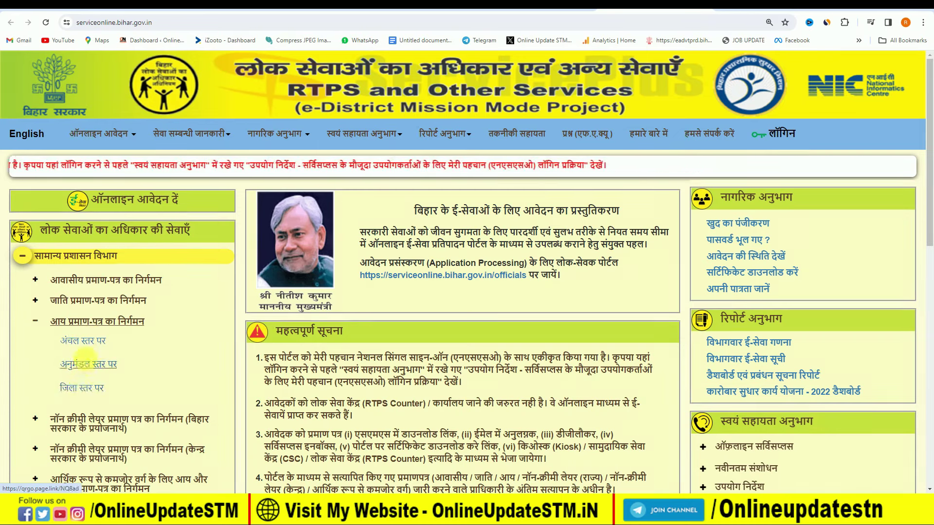
{"action": "left_click", "coordinate": [87, 341]}
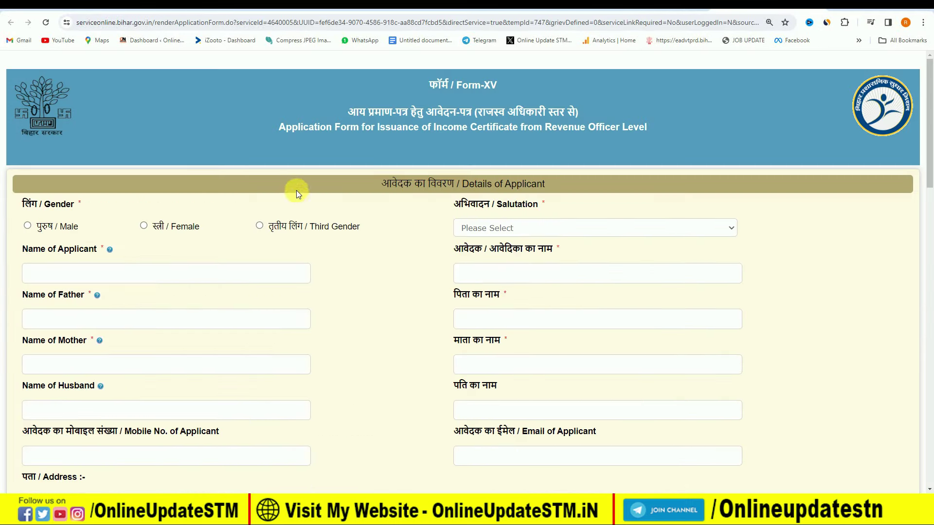
{"action": "key", "text": "alt+Left"}
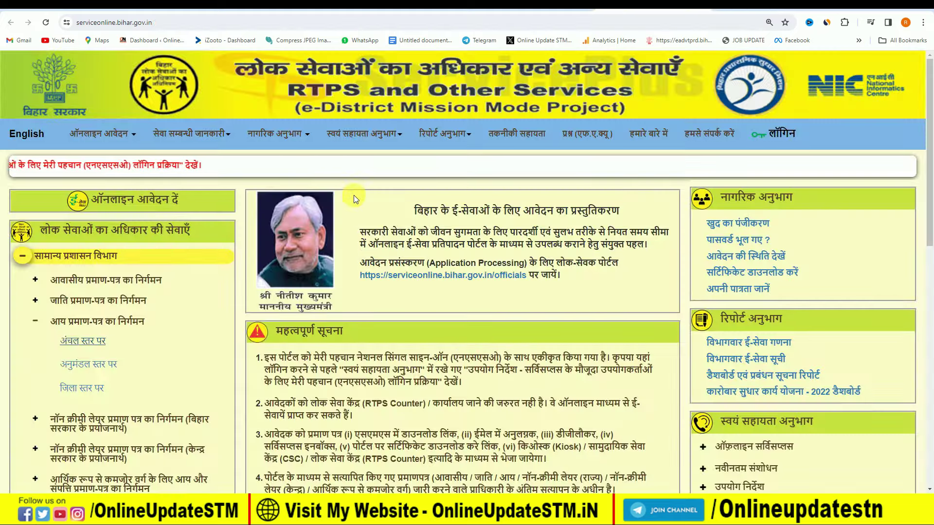
Proceed to the portal login and choose mobile number sign-in with Password Less Authentication
{"action": "left_click", "coordinate": [776, 137]}
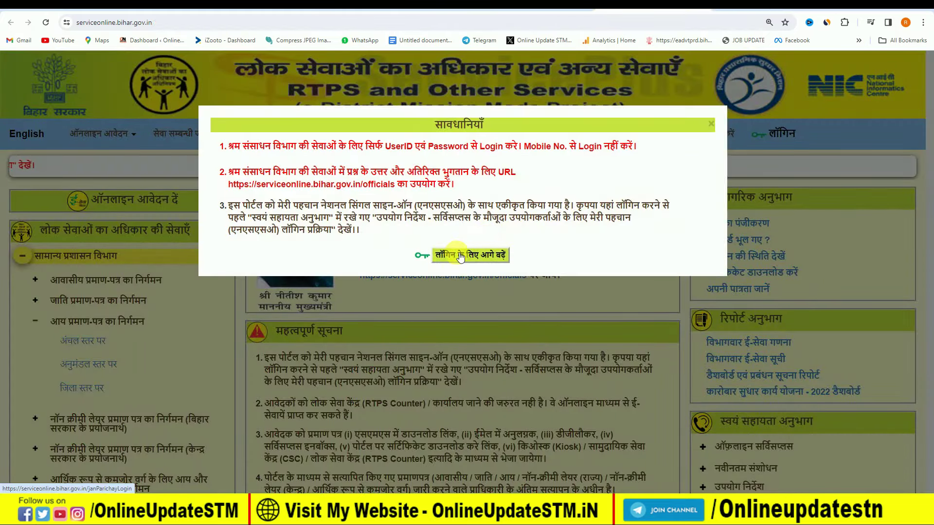
{"action": "left_click", "coordinate": [473, 256]}
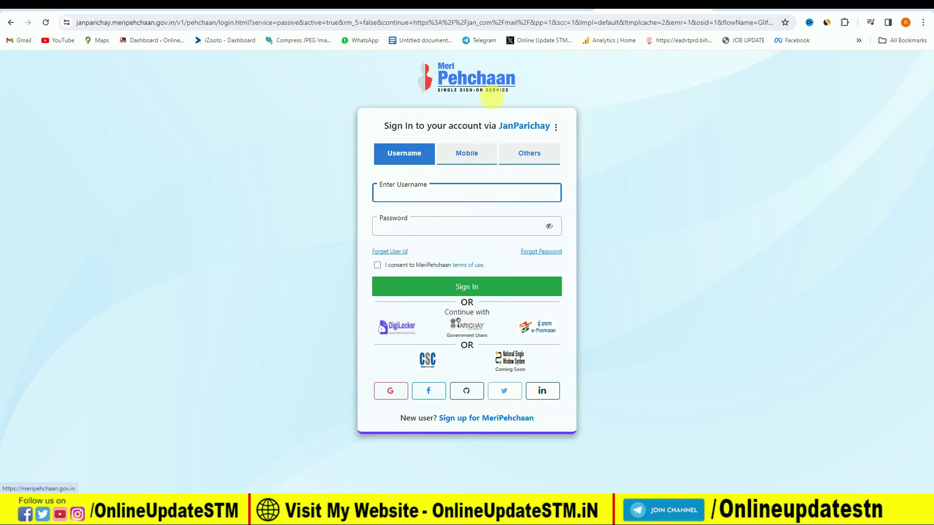
{"action": "left_click", "coordinate": [462, 153]}
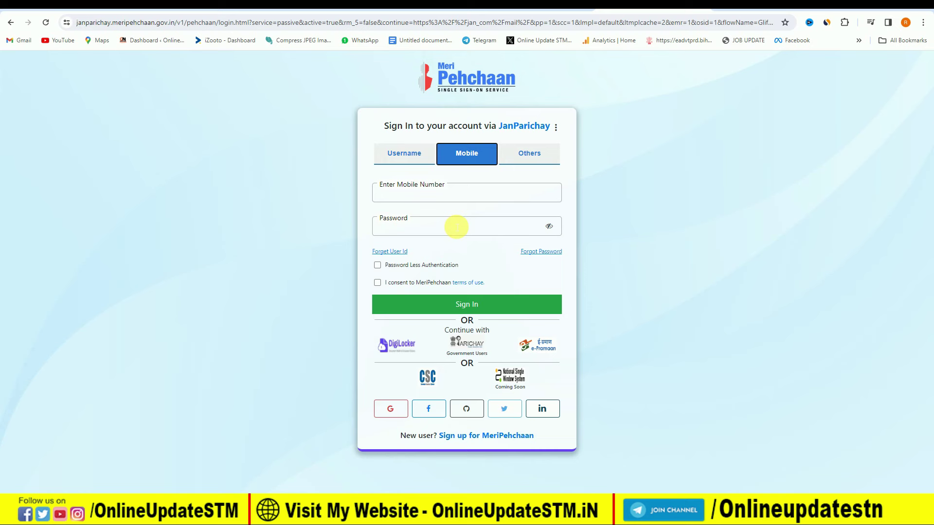
{"action": "left_click", "coordinate": [378, 265]}
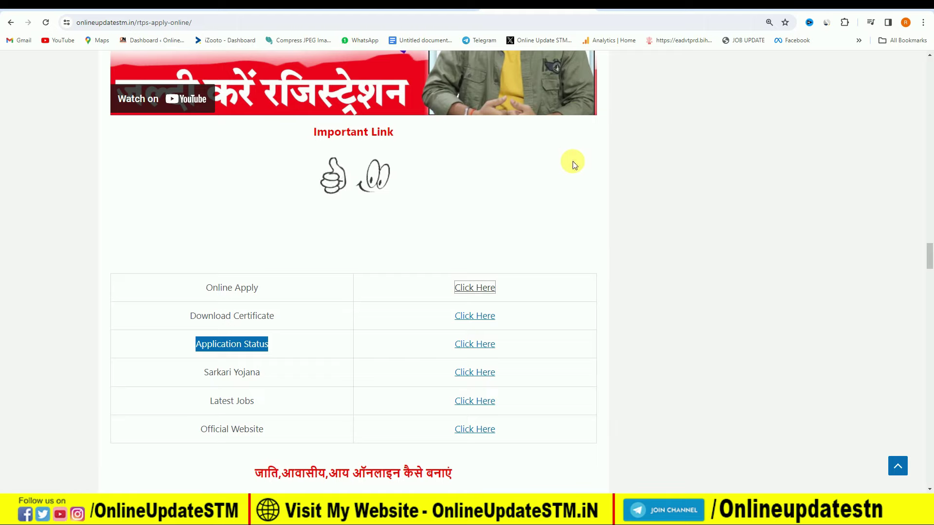
Look at the embedded Service Plus ID registration video on the RTPS online application article
{"action": "scroll", "coordinate": [541, 219], "scroll_direction": "up", "scroll_amount": 5}
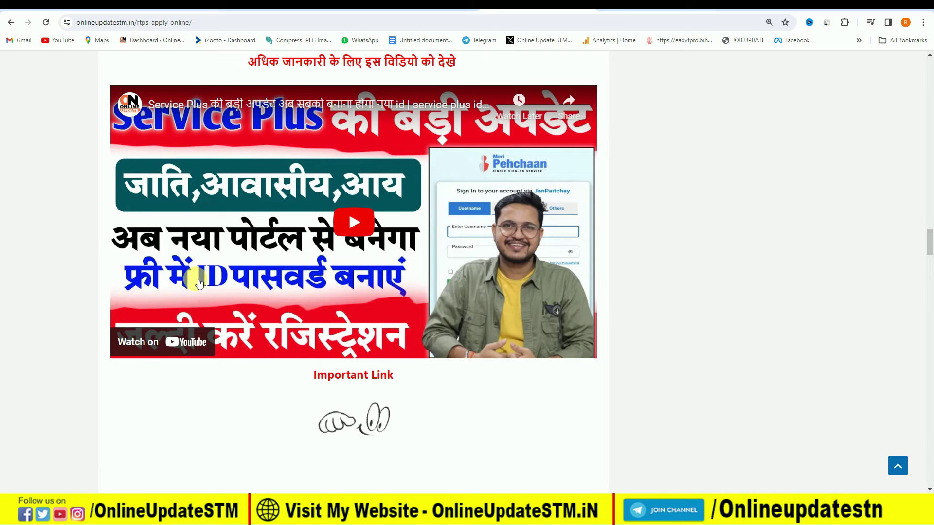
{"action": "left_click", "coordinate": [368, 219]}
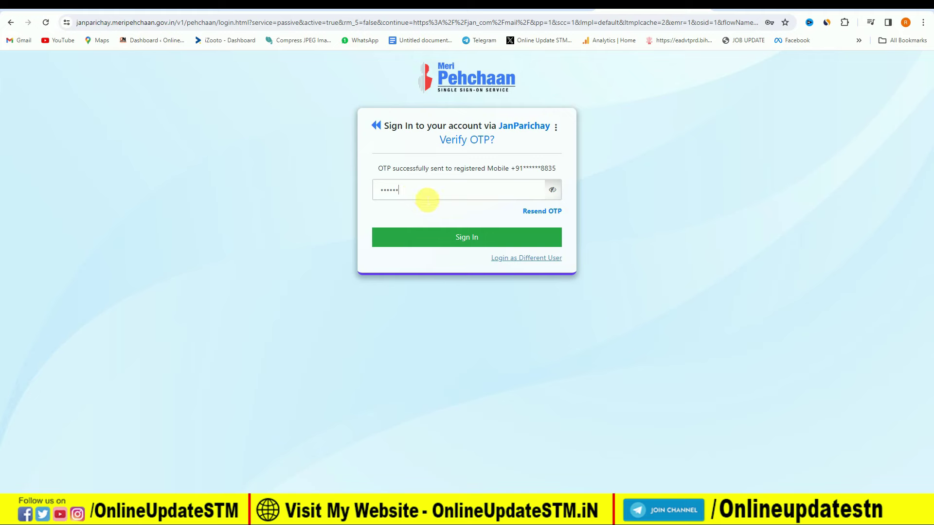
Submit the entered OTP to sign in, and search all available Bihar services for "inco"
{"action": "left_click", "coordinate": [462, 235]}
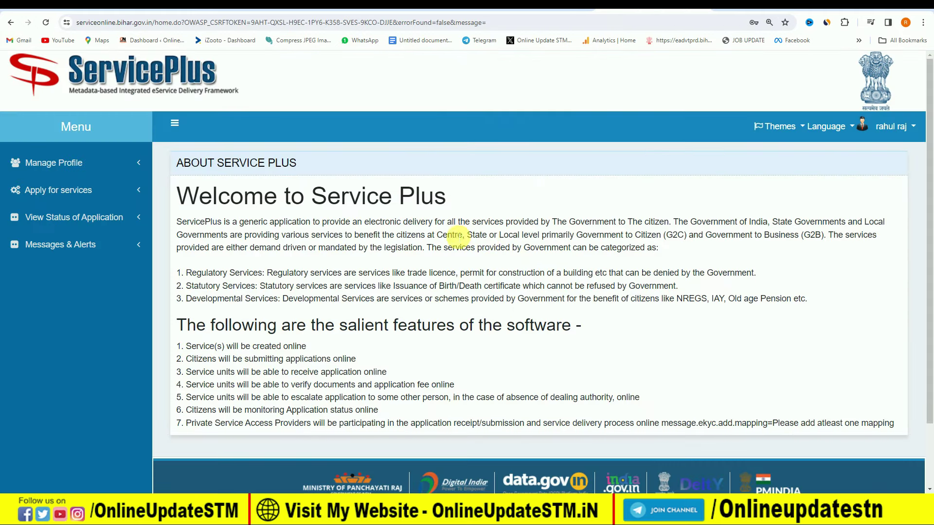
{"action": "left_click", "coordinate": [76, 191]}
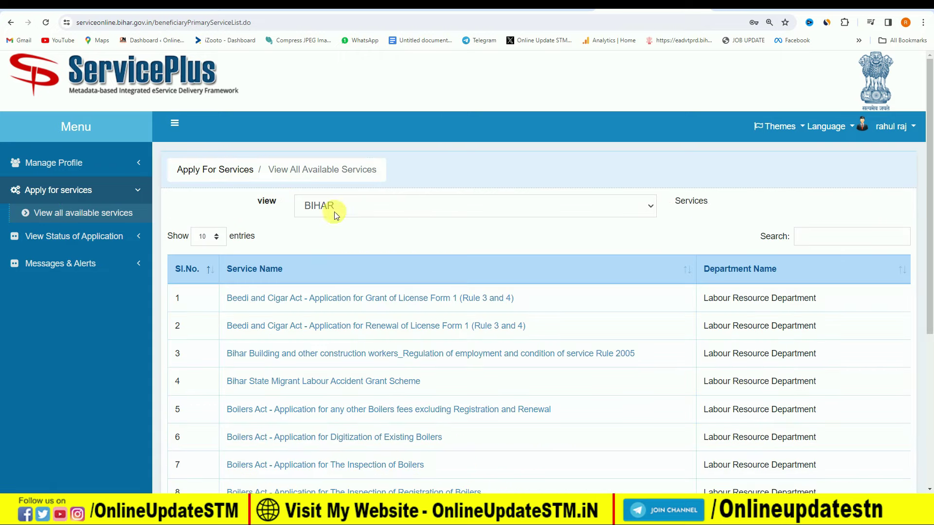
{"action": "left_click", "coordinate": [829, 241]}
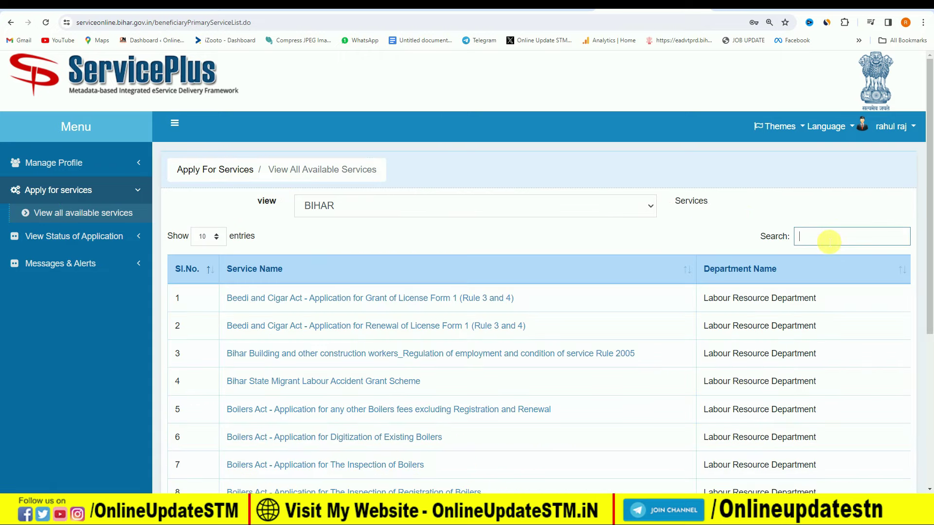
{"action": "type", "text": "inco"}
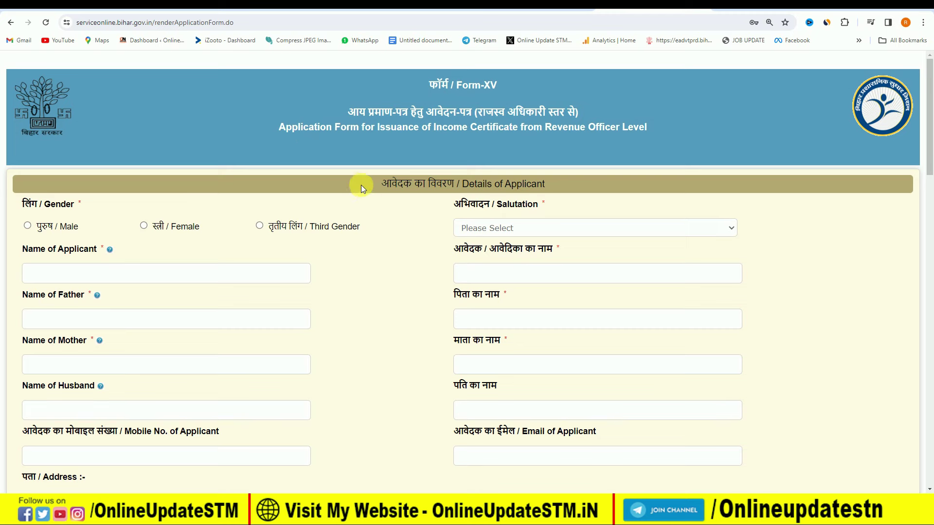
Set the applicant's gender to Male and the salutation to "कोई अभिवादन नहीं" in the income certificate form
{"action": "left_click", "coordinate": [28, 226]}
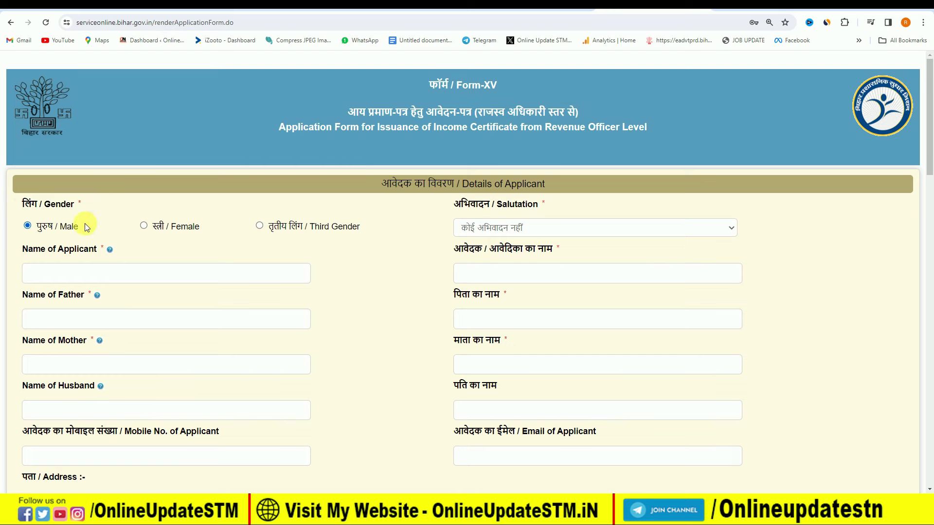
{"action": "left_click", "coordinate": [516, 227]}
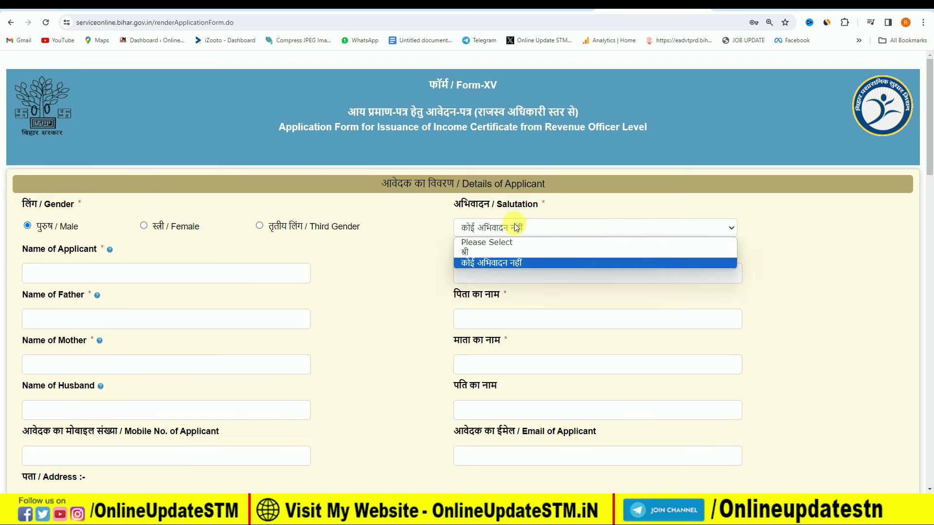
{"action": "left_click", "coordinate": [483, 264]}
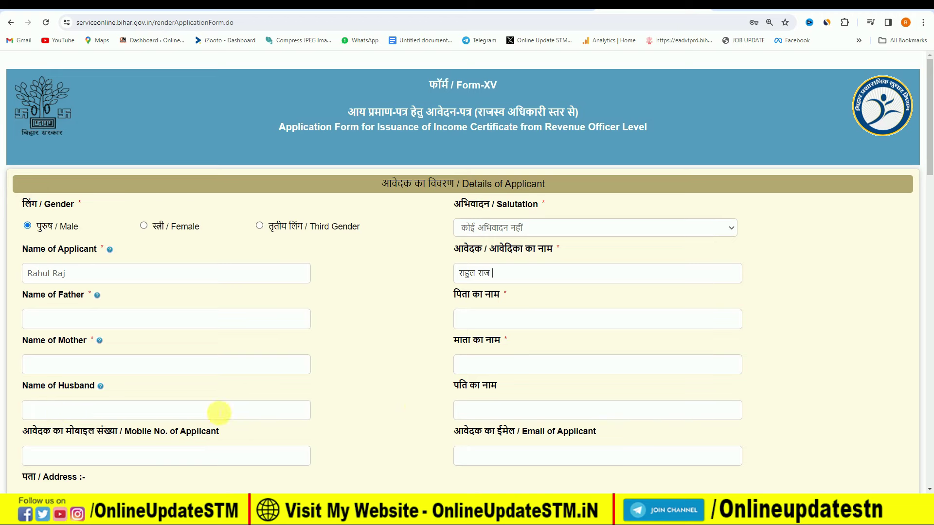
Set the address to state BIHAR, district SITAMARHI and sub-division SITAMARHI SADAR
{"action": "scroll", "coordinate": [271, 369], "scroll_direction": "down", "scroll_amount": 1}
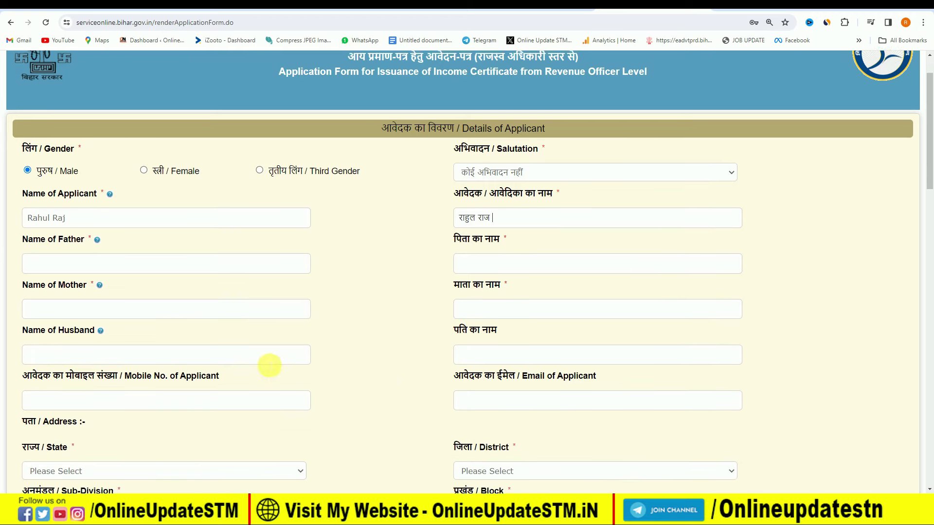
{"action": "scroll", "coordinate": [269, 365], "scroll_direction": "down", "scroll_amount": 3}
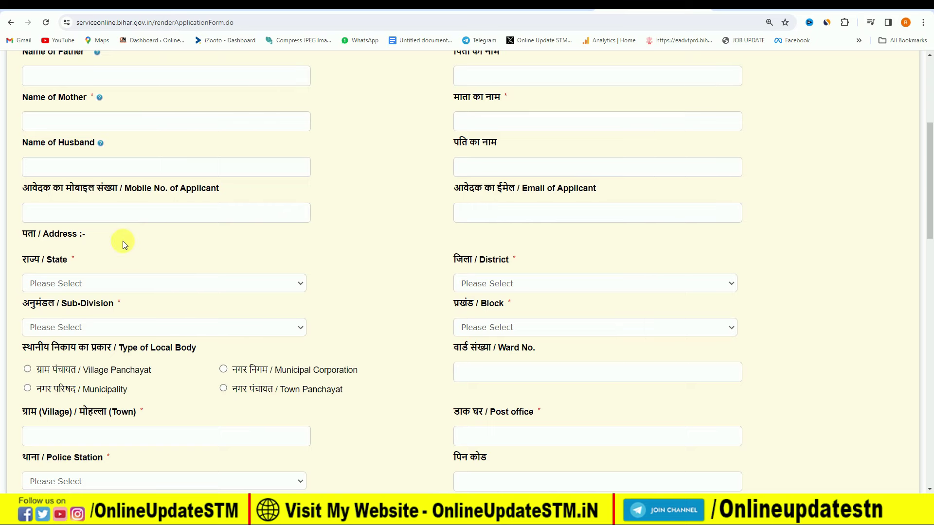
{"action": "scroll", "coordinate": [123, 240], "scroll_direction": "down", "scroll_amount": 2}
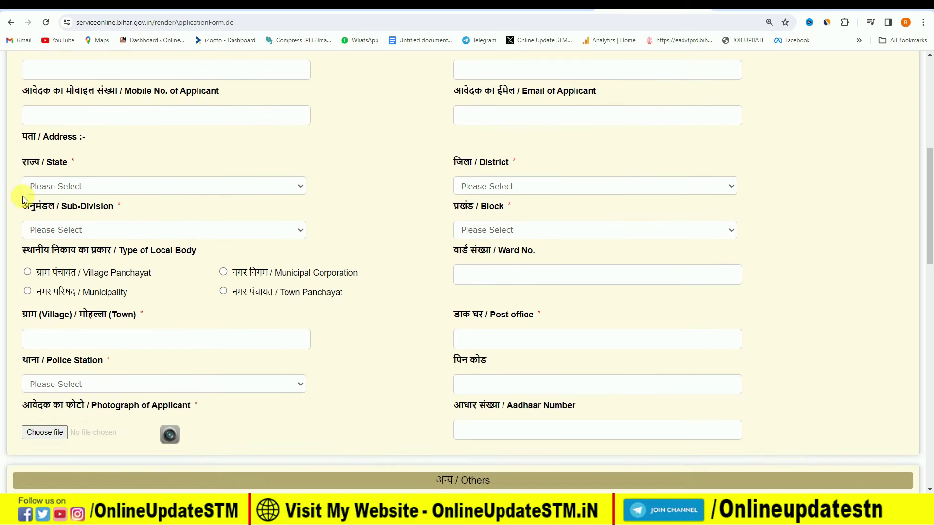
{"action": "left_click", "coordinate": [73, 188]}
{"action": "left_click", "coordinate": [73, 209]}
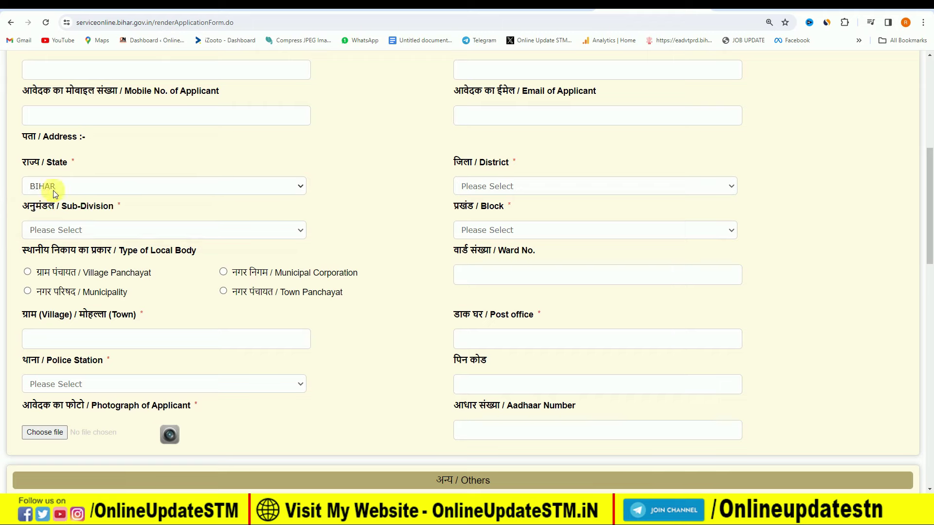
{"action": "left_click", "coordinate": [533, 191]}
{"action": "scroll", "coordinate": [555, 349], "scroll_direction": "down", "scroll_amount": 5}
{"action": "key", "text": "Escape"}
{"action": "left_click", "coordinate": [118, 231]}
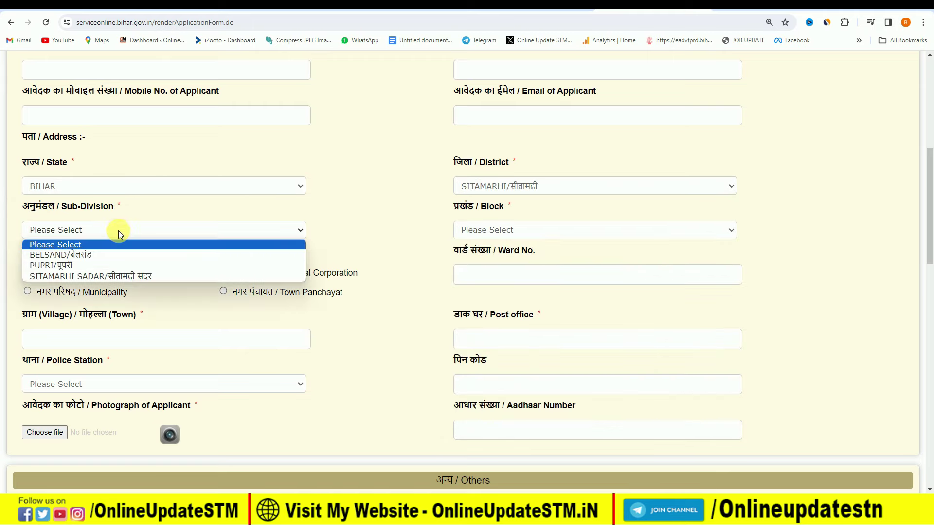
{"action": "left_click", "coordinate": [112, 276]}
{"action": "left_click", "coordinate": [500, 231]}
{"action": "left_click", "coordinate": [499, 231]}
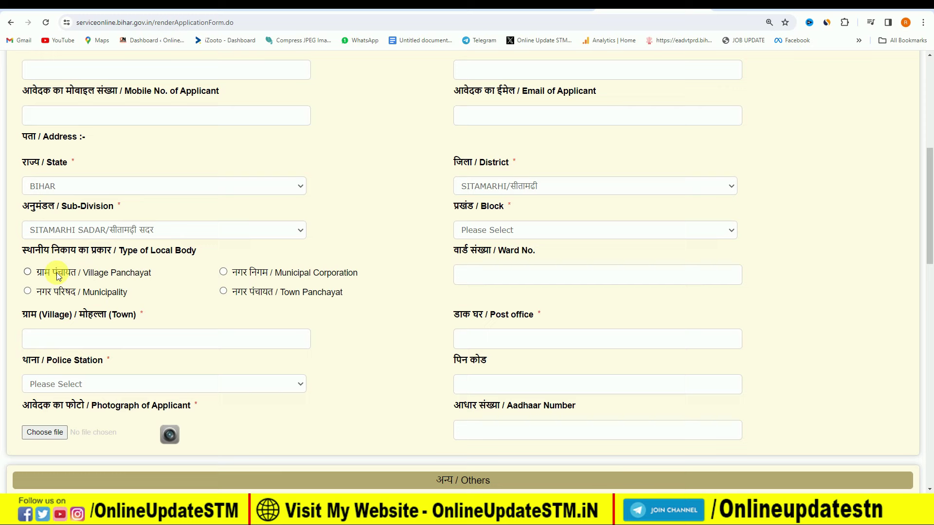
Set the type of local body to Village Panchayat and check the list of village panchayats
{"action": "left_click", "coordinate": [28, 272]}
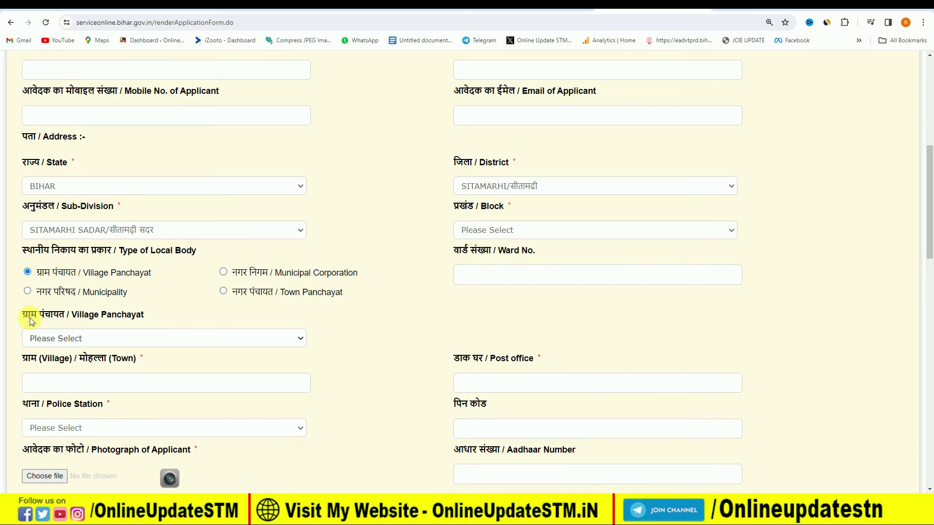
{"action": "left_click", "coordinate": [99, 338]}
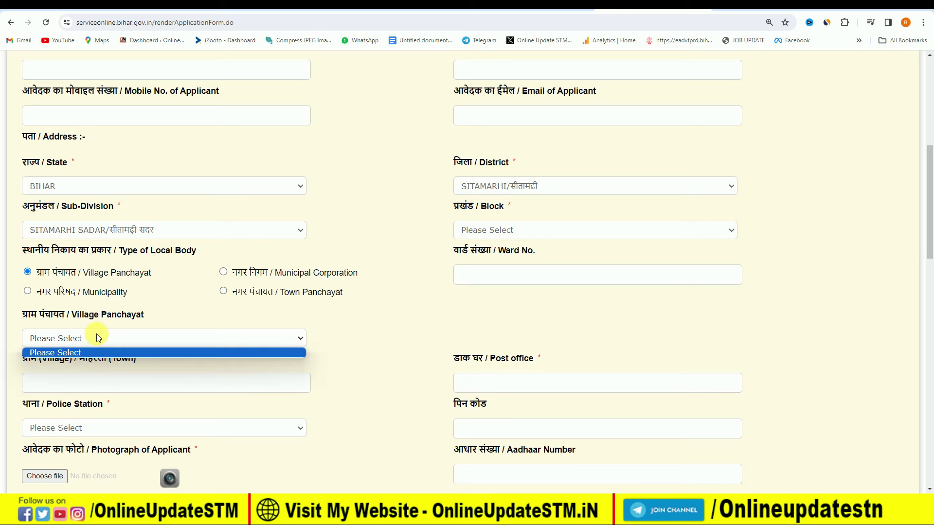
{"action": "left_click", "coordinate": [100, 338]}
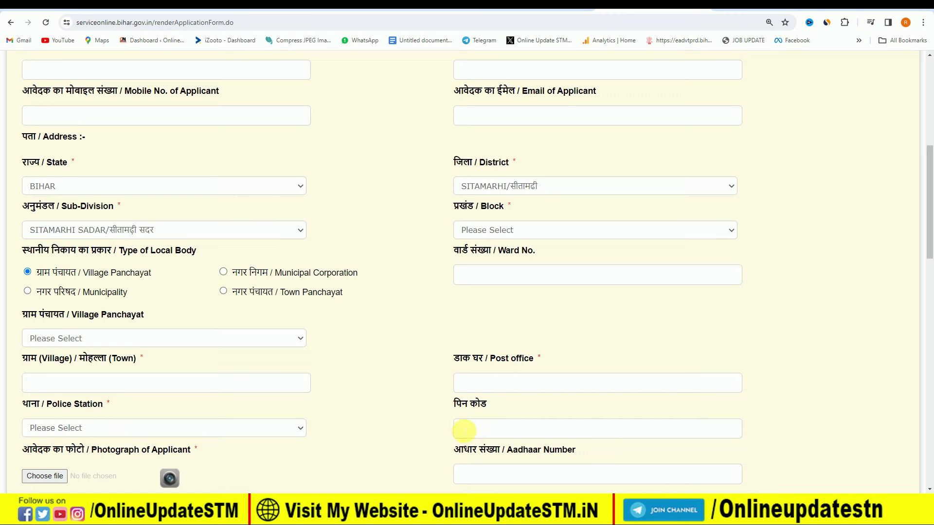
Look through the remaining applicant fields, including photograph and Aadhaar number, down to the profession and income fields under Others
{"action": "scroll", "coordinate": [340, 360], "scroll_direction": "down", "scroll_amount": 2}
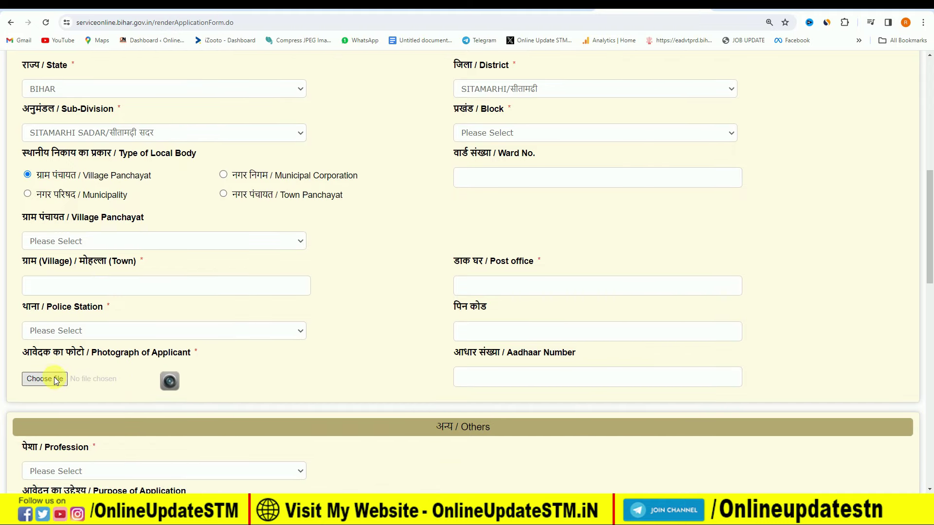
{"action": "left_click", "coordinate": [503, 378]}
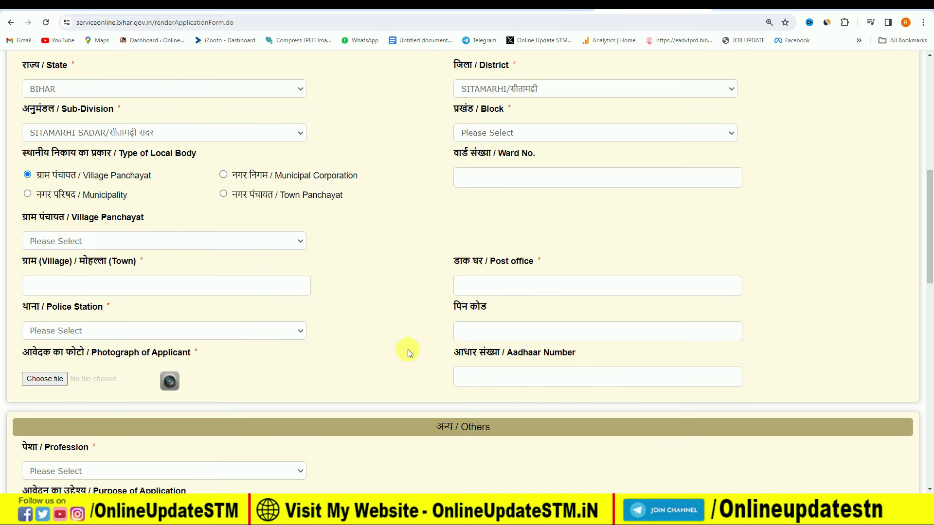
{"action": "scroll", "coordinate": [408, 350], "scroll_direction": "down", "scroll_amount": 5}
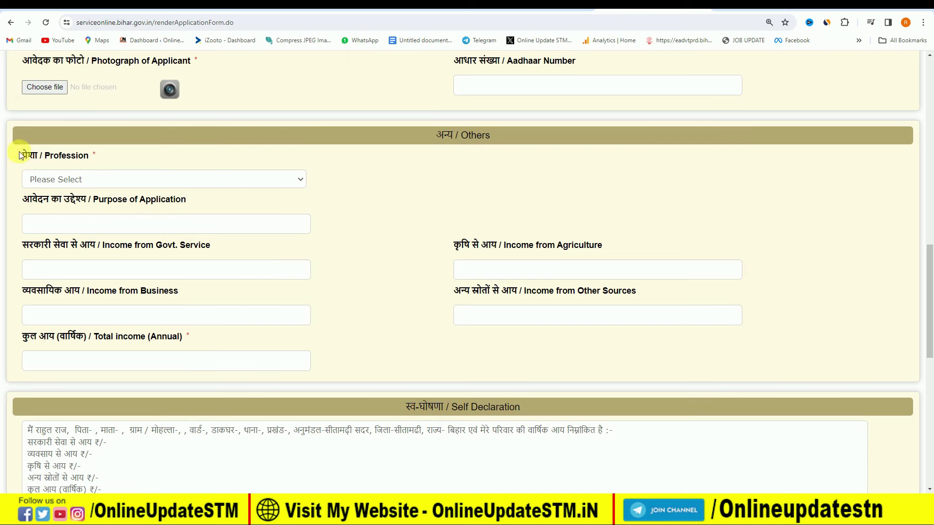
Set the applicant's profession to "छात्र / Student" and place the cursor in the Purpose of Application field
{"action": "left_click", "coordinate": [103, 179]}
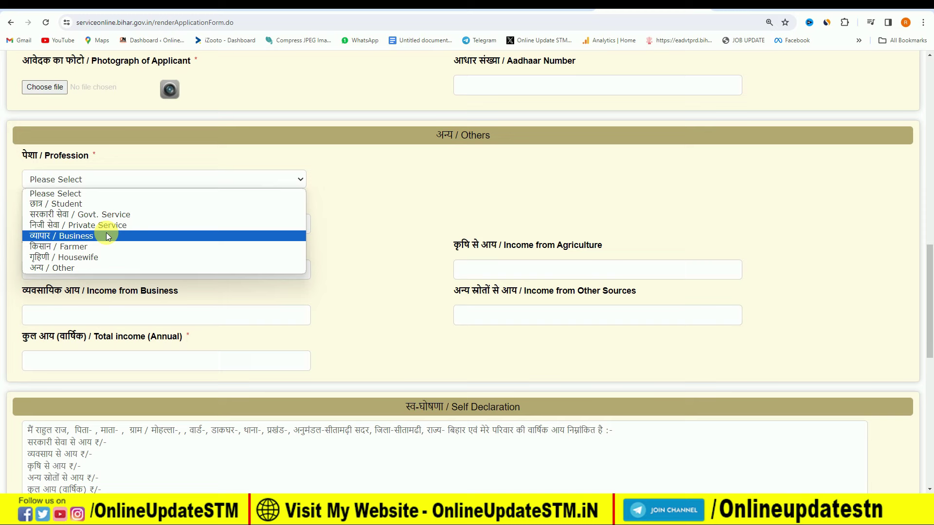
{"action": "left_click", "coordinate": [103, 204]}
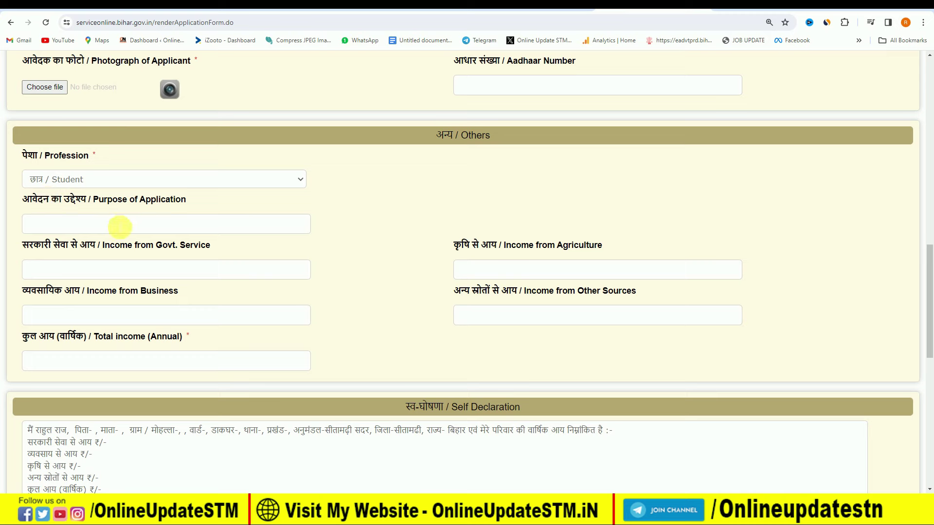
{"action": "left_click", "coordinate": [124, 226]}
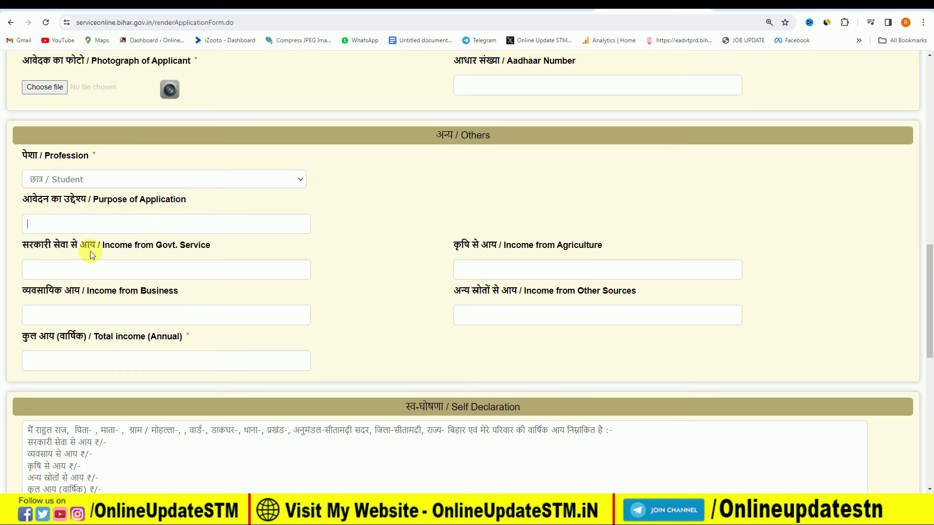
Enter 0 as income from Govt. Service, 50000 from Agriculture and 40000 from Other Sources, leaving business income blank
{"action": "left_click_drag", "start_coordinate": [28, 245], "coordinate": [106, 248]}
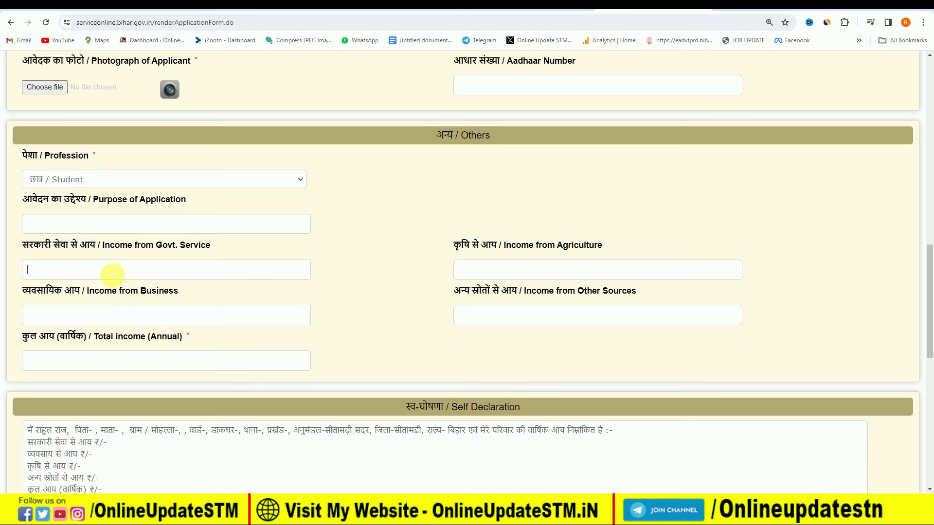
{"action": "type", "text": "0"}
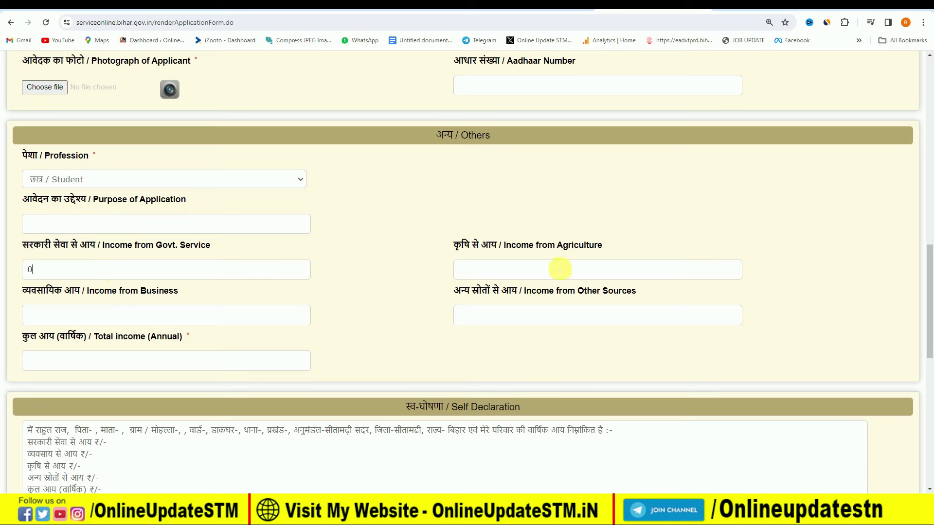
{"action": "left_click", "coordinate": [558, 268]}
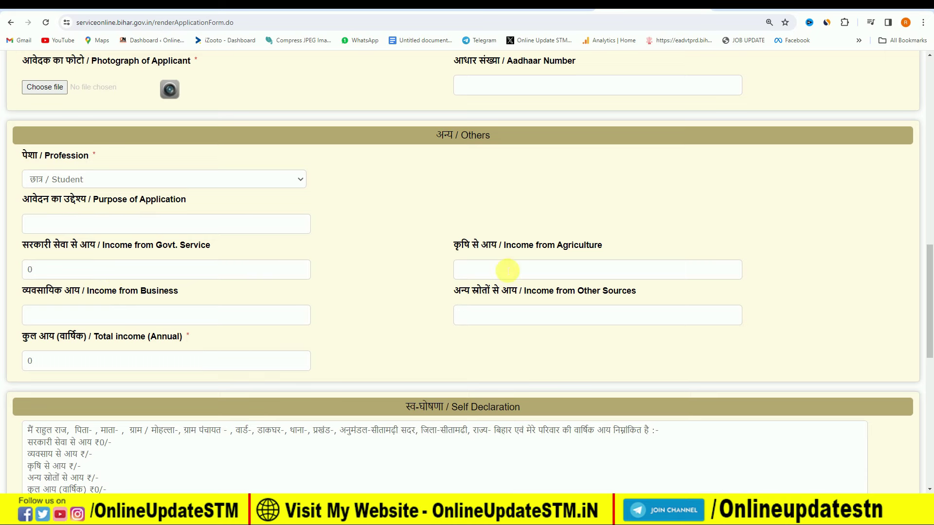
{"action": "type", "text": "50000"}
{"action": "left_click", "coordinate": [150, 314]}
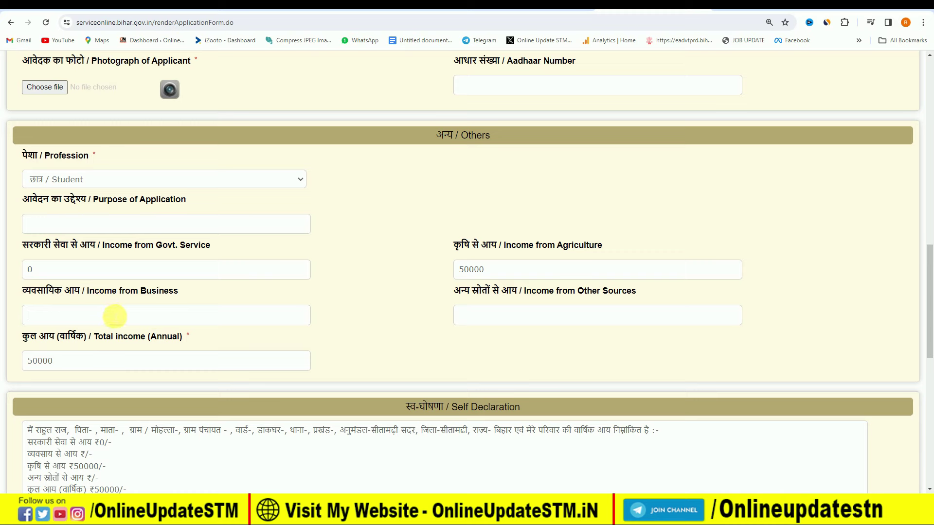
{"action": "left_click", "coordinate": [493, 316]}
{"action": "type", "text": "40000"}
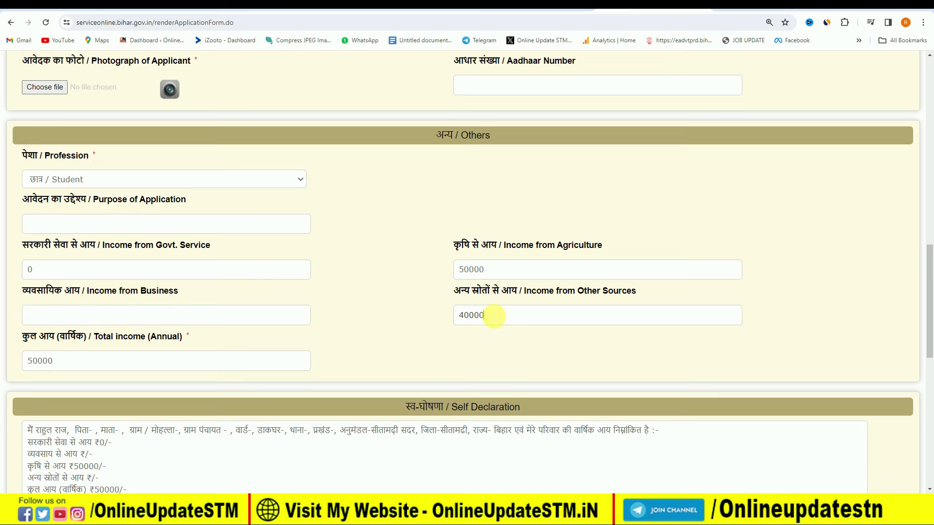
Check the total annual income, the self declaration and the Apply to the Office field, down to the word verification
{"action": "left_click", "coordinate": [100, 358]}
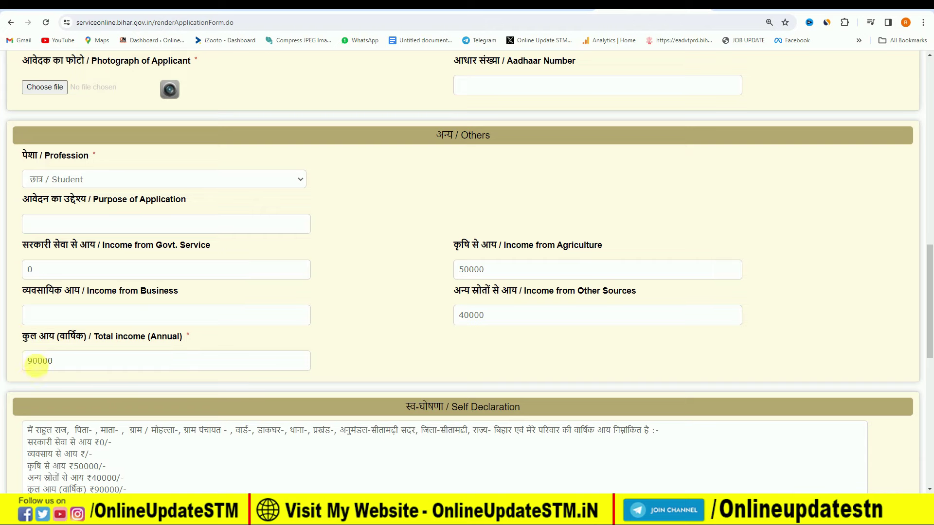
{"action": "double_click", "coordinate": [33, 360]}
{"action": "left_click", "coordinate": [467, 356]}
{"action": "scroll", "coordinate": [465, 357], "scroll_direction": "down", "scroll_amount": 1}
{"action": "scroll", "coordinate": [431, 356], "scroll_direction": "down", "scroll_amount": 5}
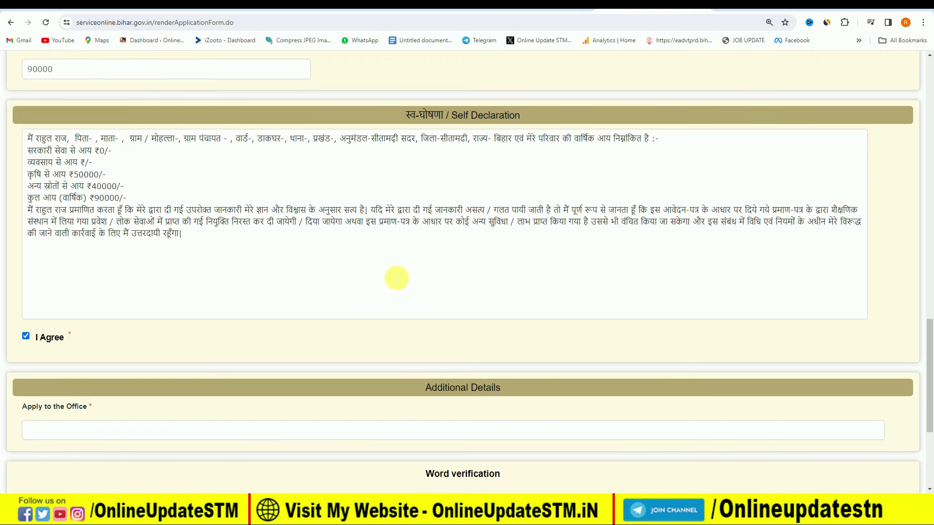
{"action": "scroll", "coordinate": [396, 278], "scroll_direction": "down", "scroll_amount": 1}
{"action": "scroll", "coordinate": [396, 279], "scroll_direction": "down", "scroll_amount": 3}
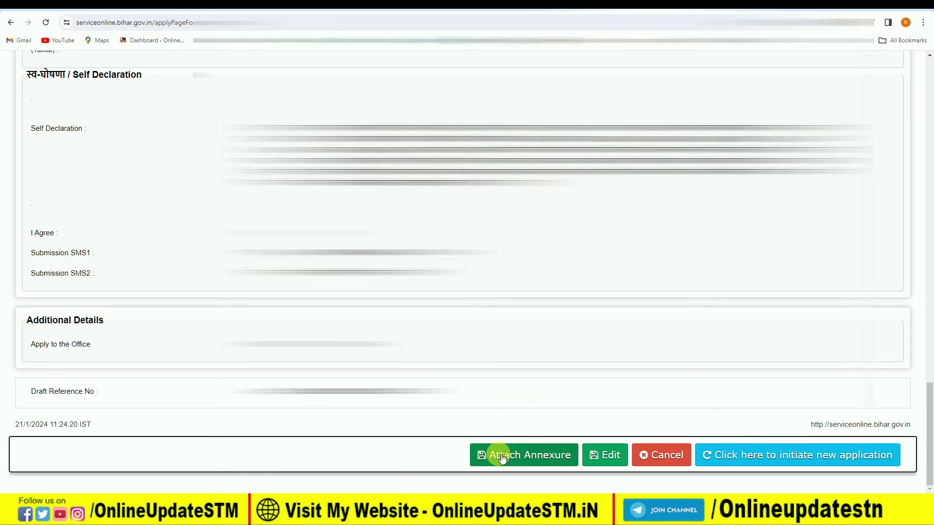
Attach an annexure to the application with आधार कार्ड as the enclosure document and save it
{"action": "left_click", "coordinate": [529, 457]}
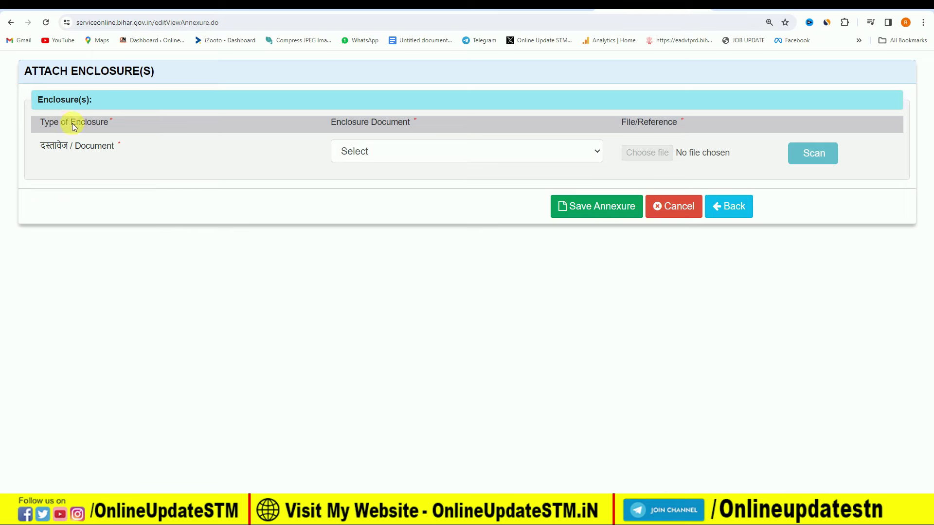
{"action": "left_click", "coordinate": [412, 149]}
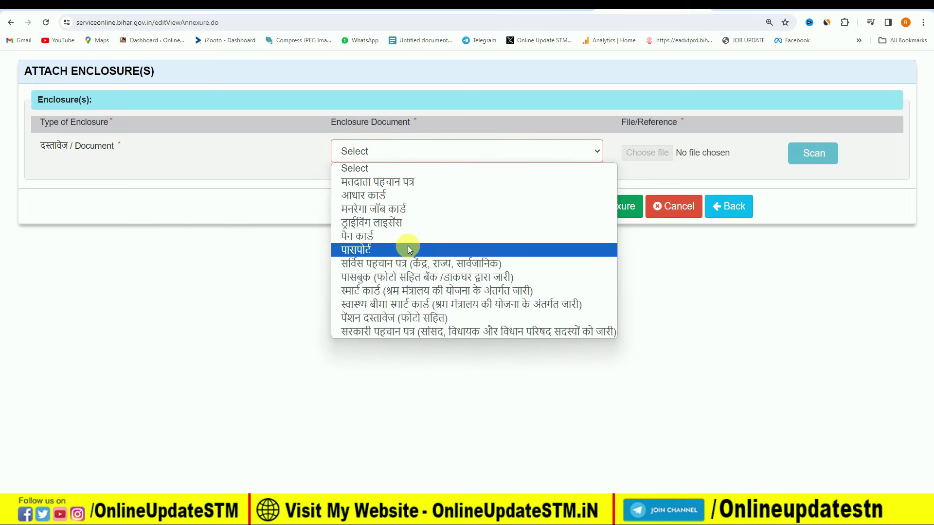
{"action": "left_click", "coordinate": [398, 197]}
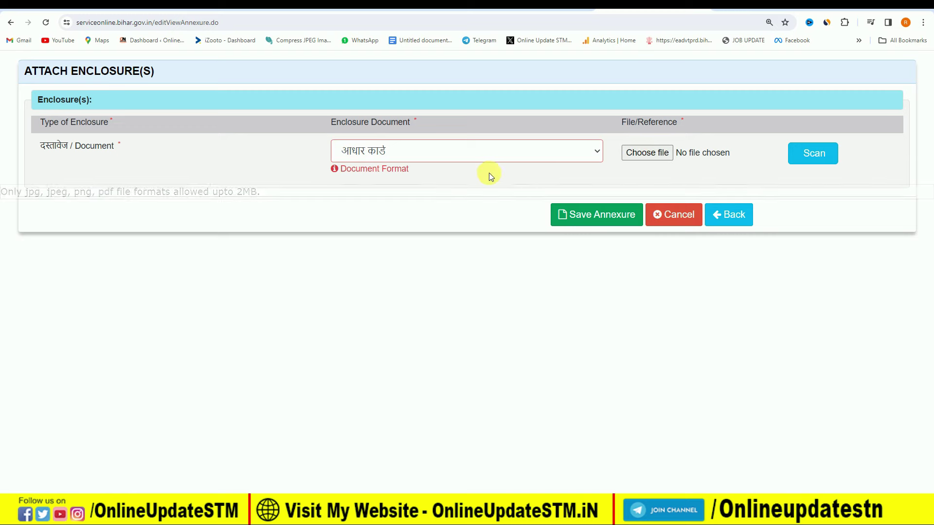
{"action": "left_click", "coordinate": [598, 219]}
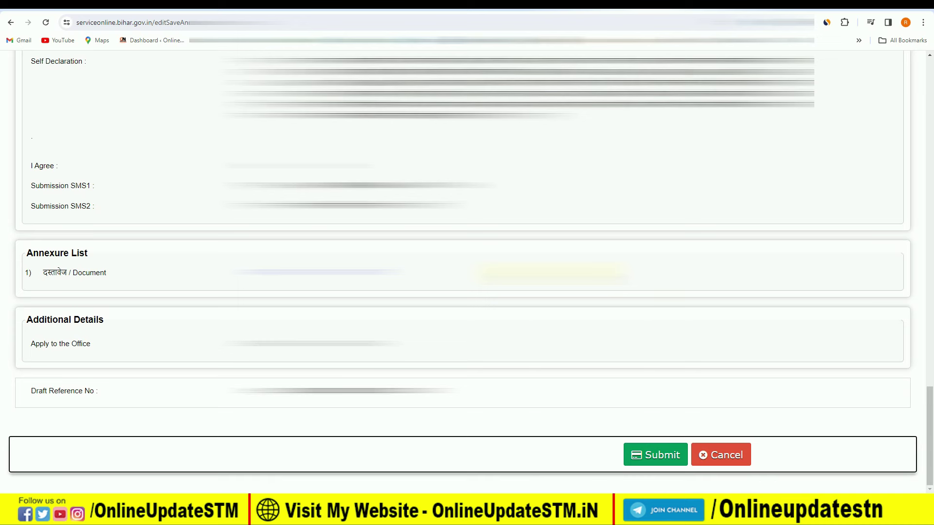
Submit the application and check the proposed service delivery date in the acknowledgement
{"action": "left_click", "coordinate": [654, 456]}
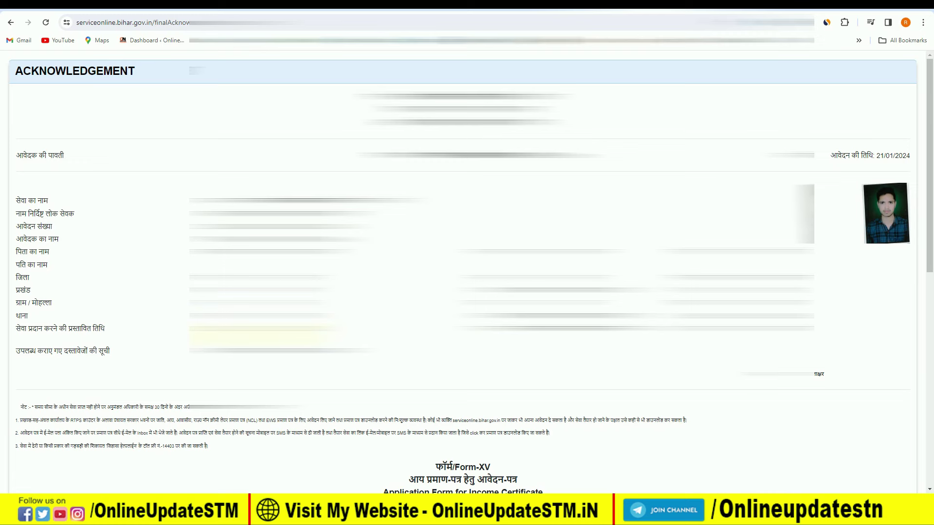
{"action": "left_click_drag", "start_coordinate": [195, 333], "coordinate": [336, 333]}
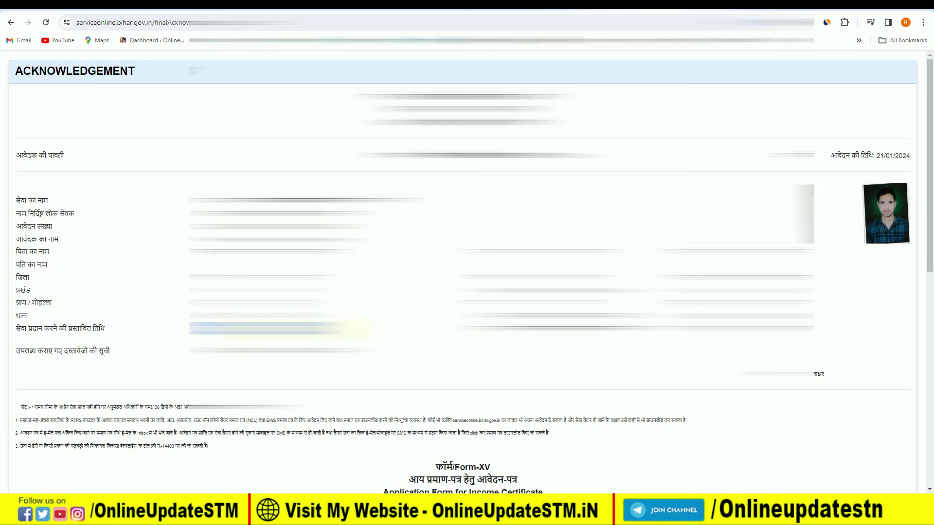
{"action": "left_click", "coordinate": [360, 330]}
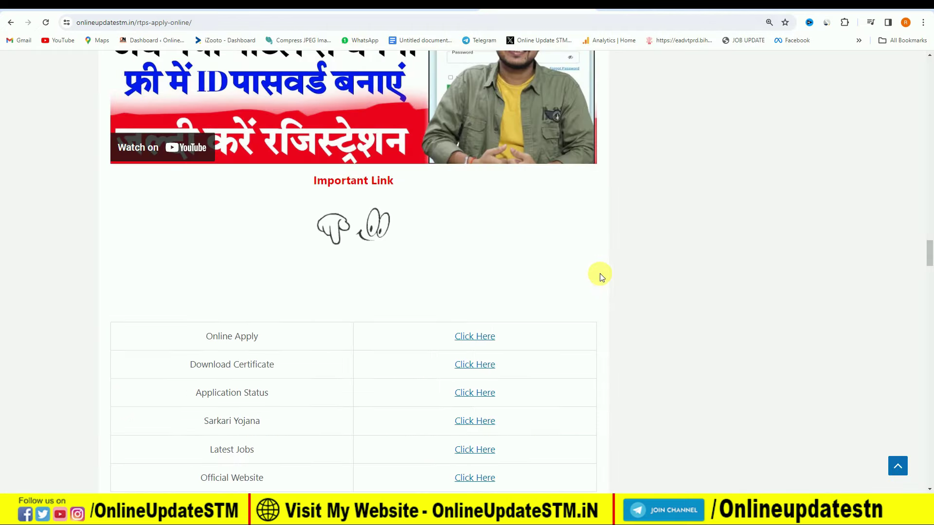
Open the Download Certificate page from the important links on the rtps-apply-online page and view its form
{"action": "scroll", "coordinate": [594, 267], "scroll_direction": "down", "scroll_amount": 1}
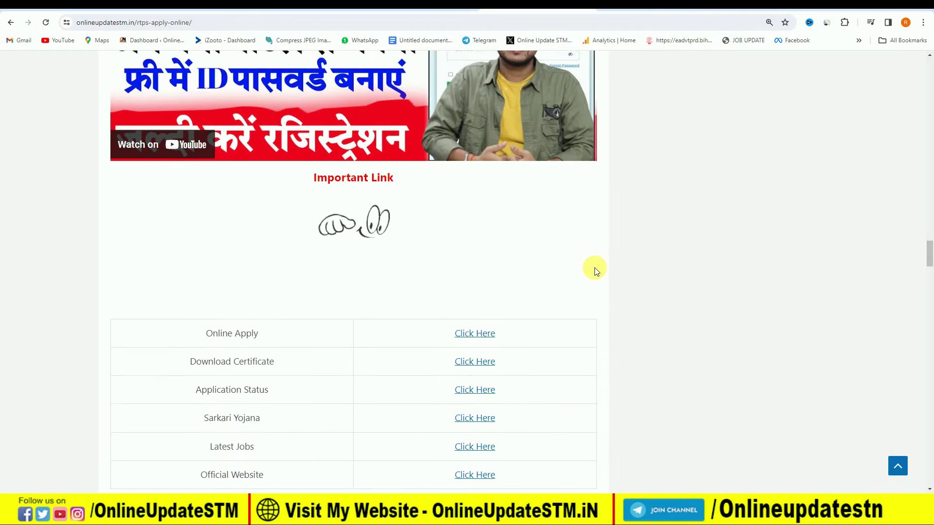
{"action": "left_click_drag", "start_coordinate": [189, 316], "coordinate": [273, 317]}
{"action": "left_click", "coordinate": [261, 315]}
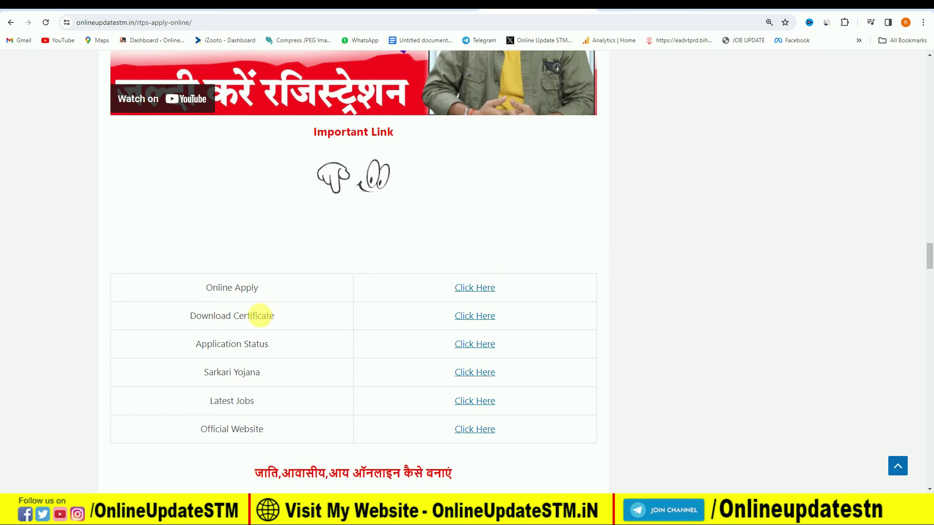
{"action": "left_click", "coordinate": [482, 318]}
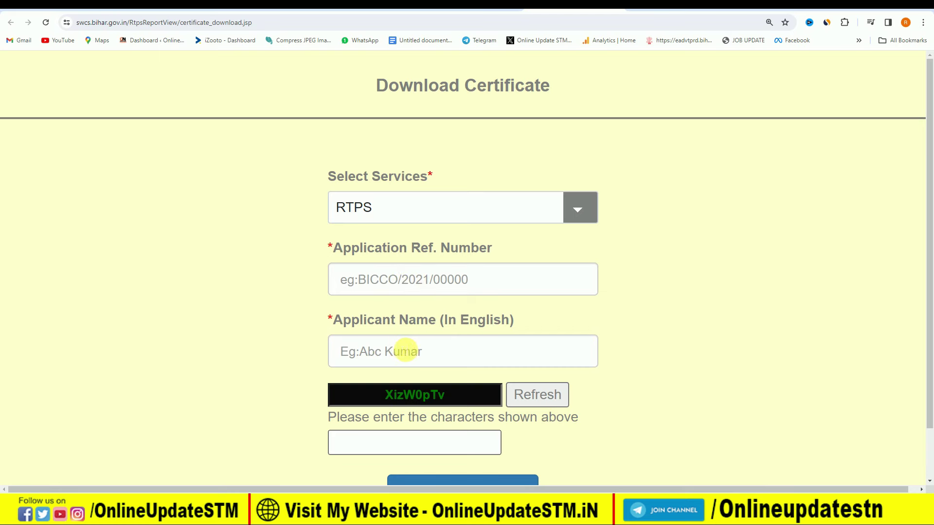
{"action": "scroll", "coordinate": [658, 318], "scroll_direction": "down", "scroll_amount": 2}
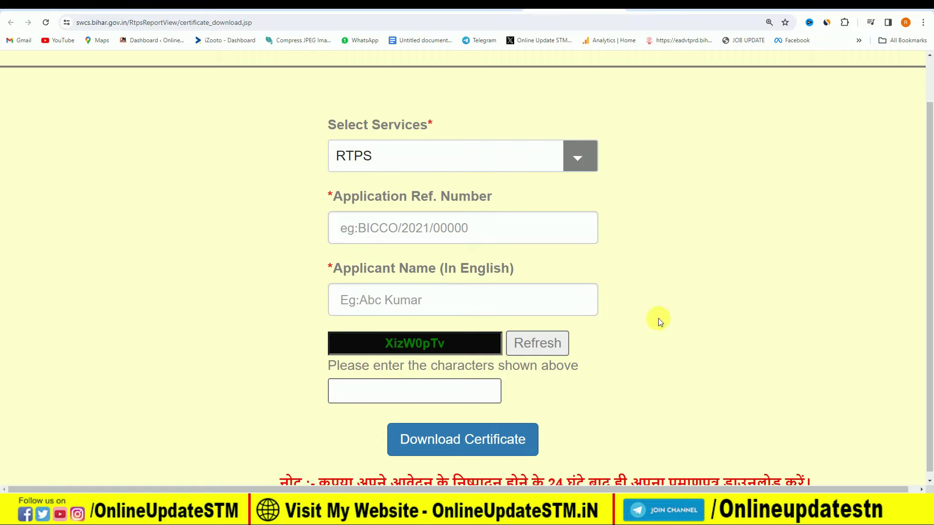